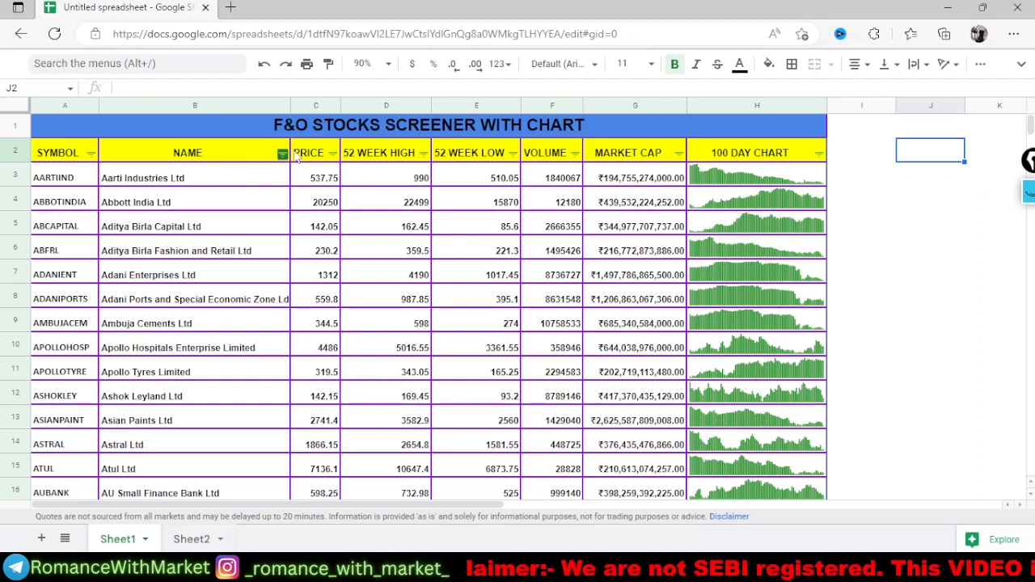
# Sort the MARKET CAP column Z → A so Reliance Industries, TCS and Hindustan Unilever lead
pyautogui.click(678, 155)
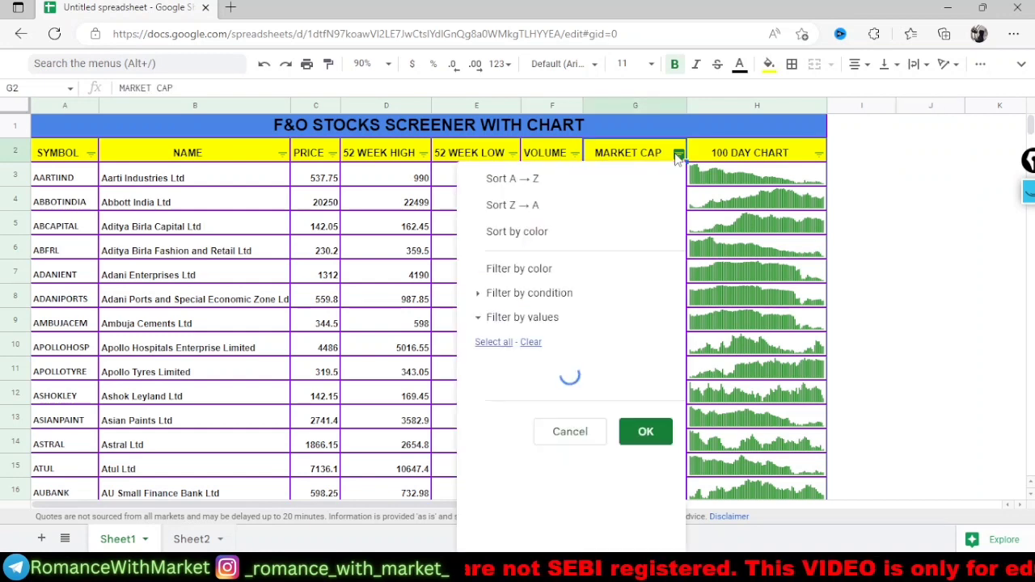
pyautogui.click(529, 207)
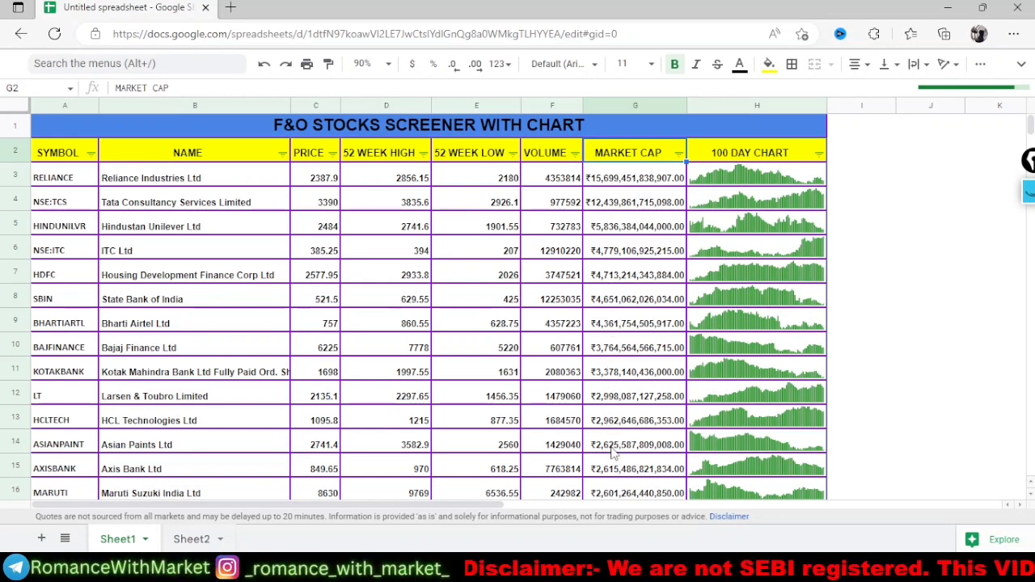
# Sort the VOLUME column Z → A so Vodafone Idea, GAIL and Punjab National Bank lead
pyautogui.click(574, 153)
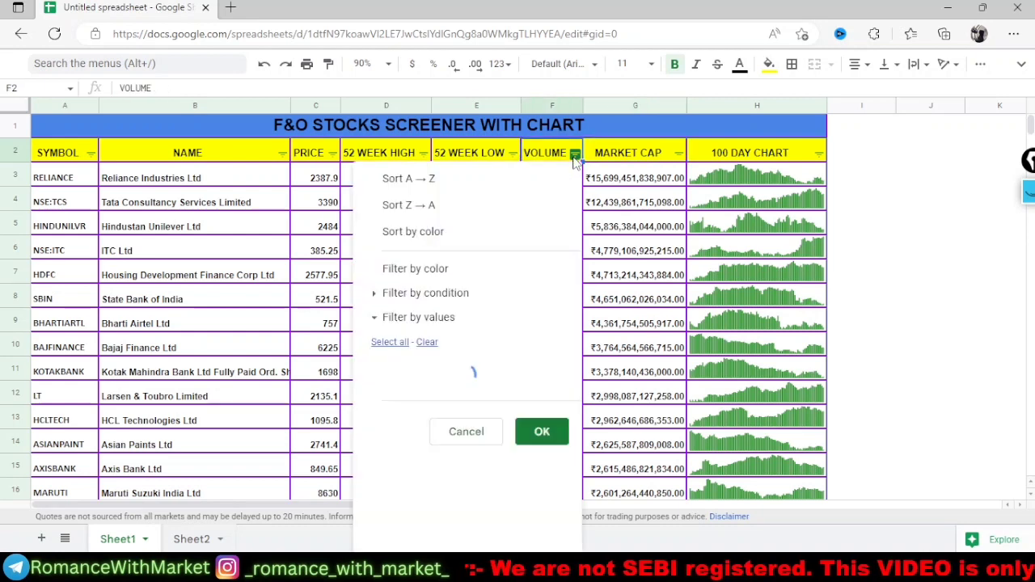
pyautogui.click(433, 207)
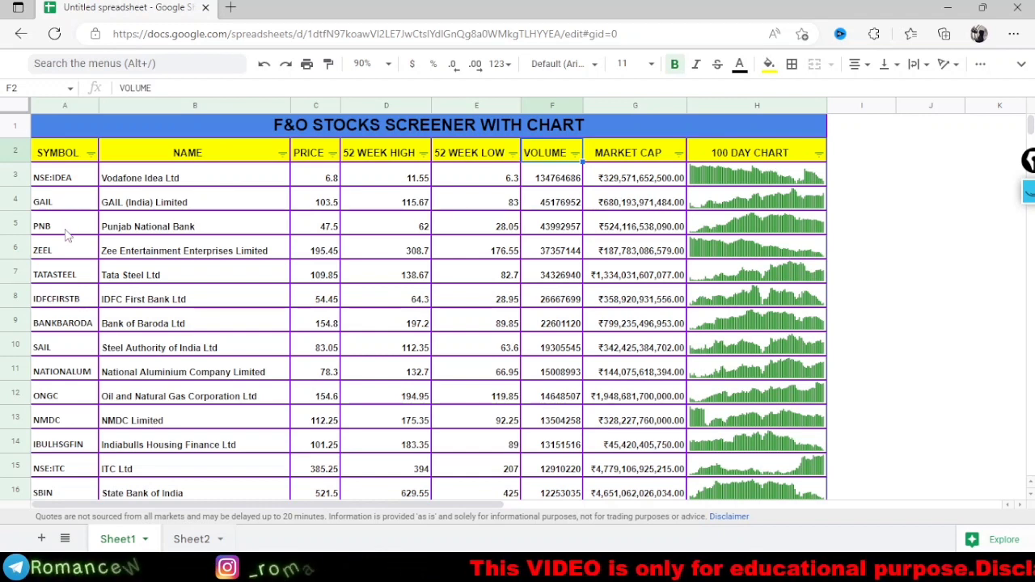
# Sort the 52 WEEK LOW column Z → A so MRF, Page Industries and Honeywell Automation lead
pyautogui.click(513, 153)
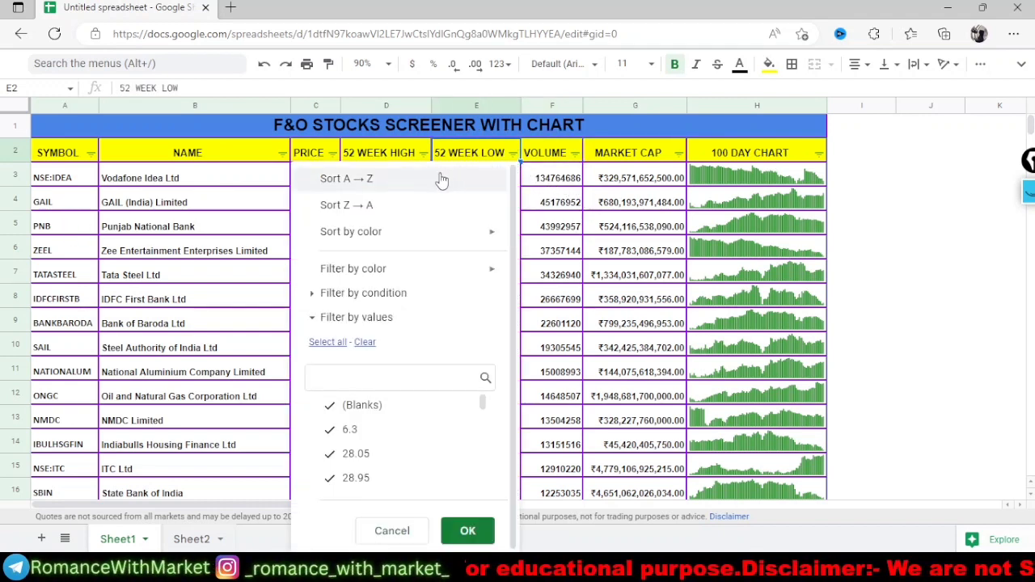
pyautogui.click(383, 207)
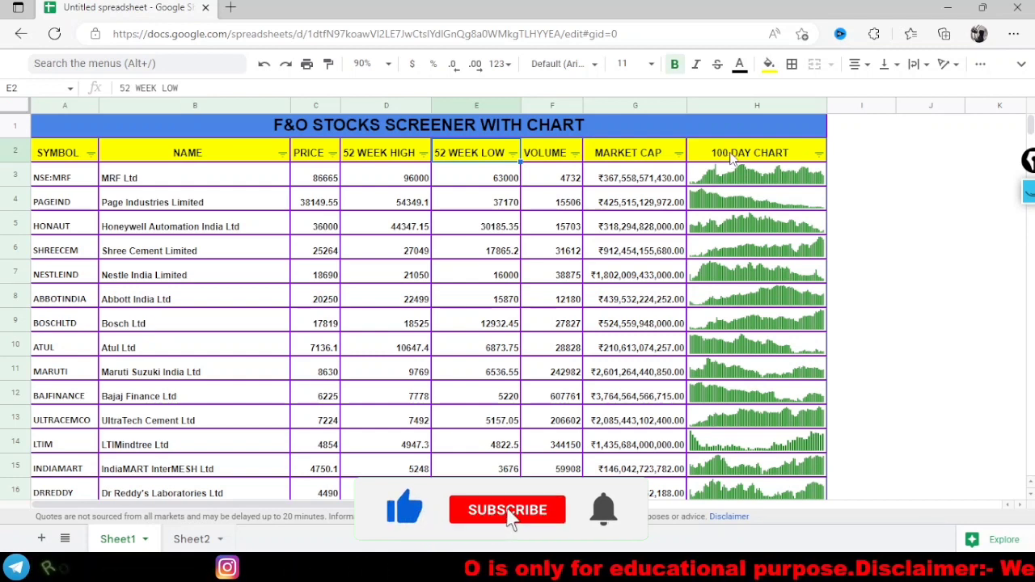
# Change the day count in header cell H2 from 100 to 30, giving 30 DAY CHART
pyautogui.click(730, 158)
pyautogui.click(145, 87)
pyautogui.press('BackSpace')
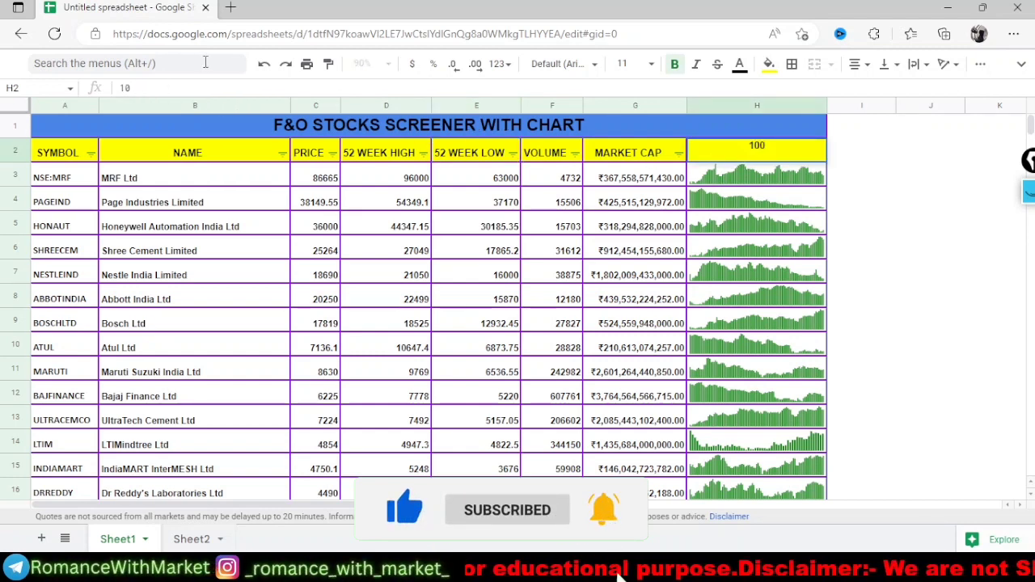
pyautogui.press('BackSpace')
pyautogui.write('30')
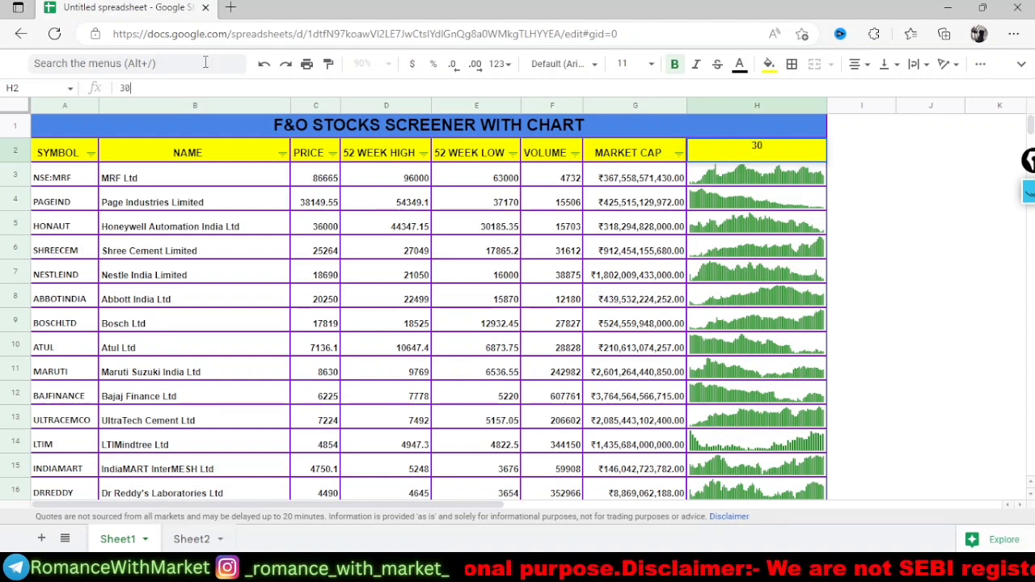
pyautogui.press('Return')
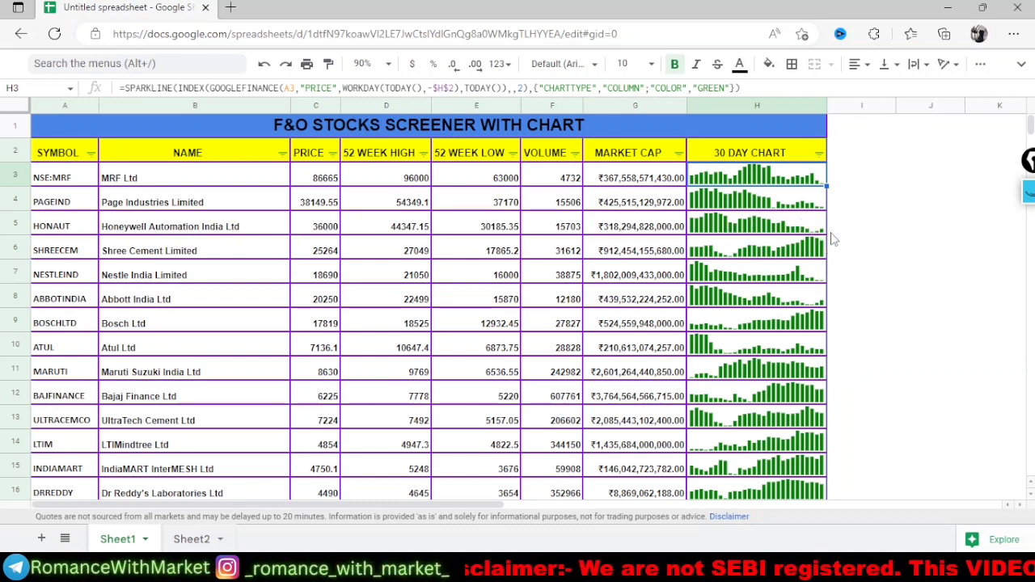
# Edit H2's day count from 30 to 365 so sparklines show a year of prices
pyautogui.click(742, 160)
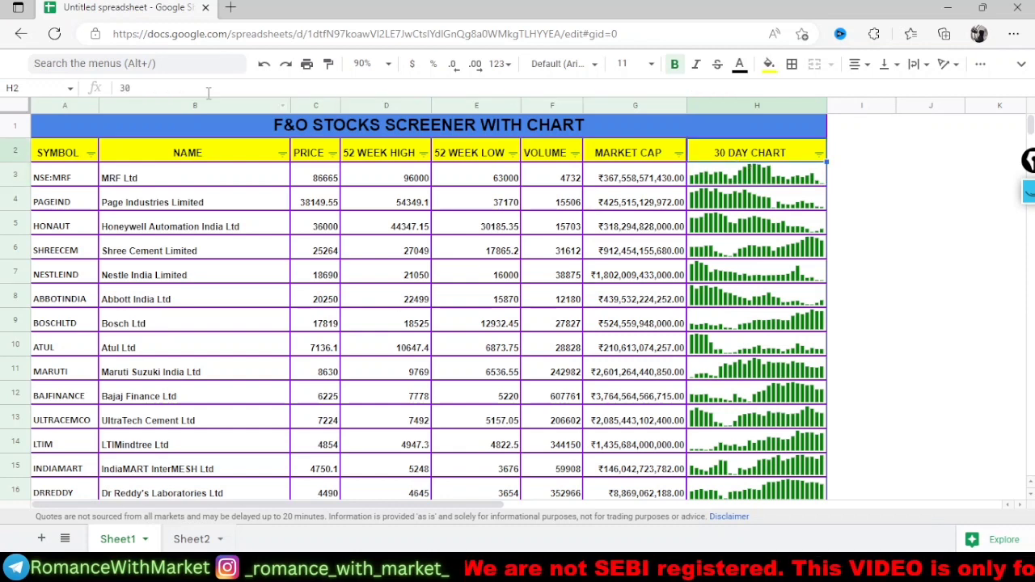
pyautogui.click(159, 89)
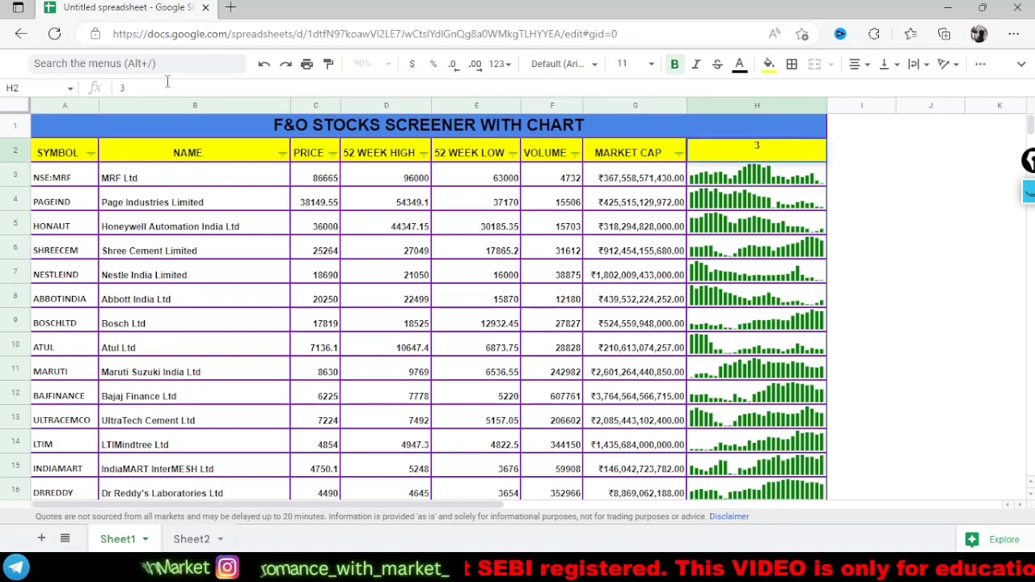
pyautogui.write('65')
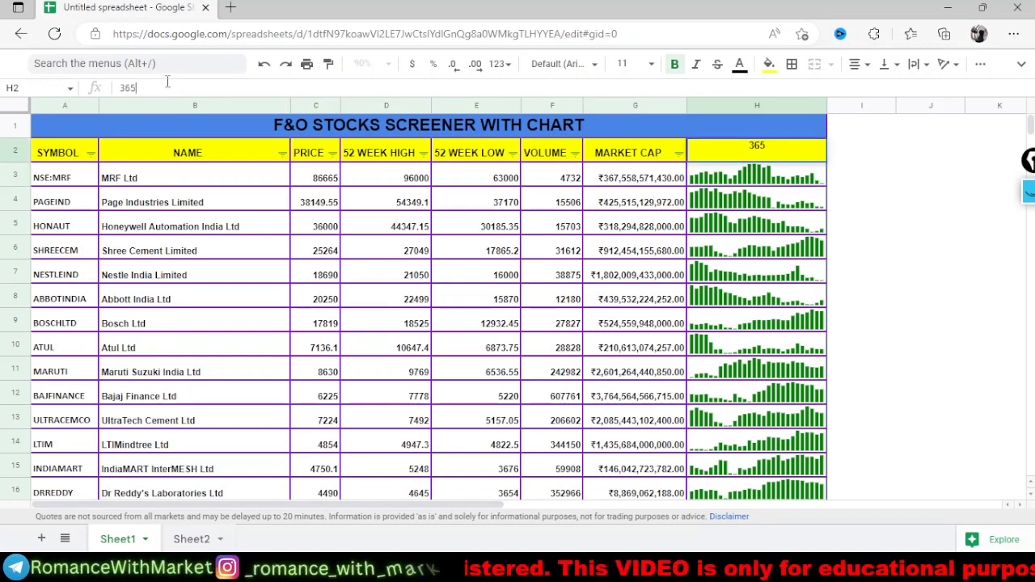
pyautogui.press('Return')
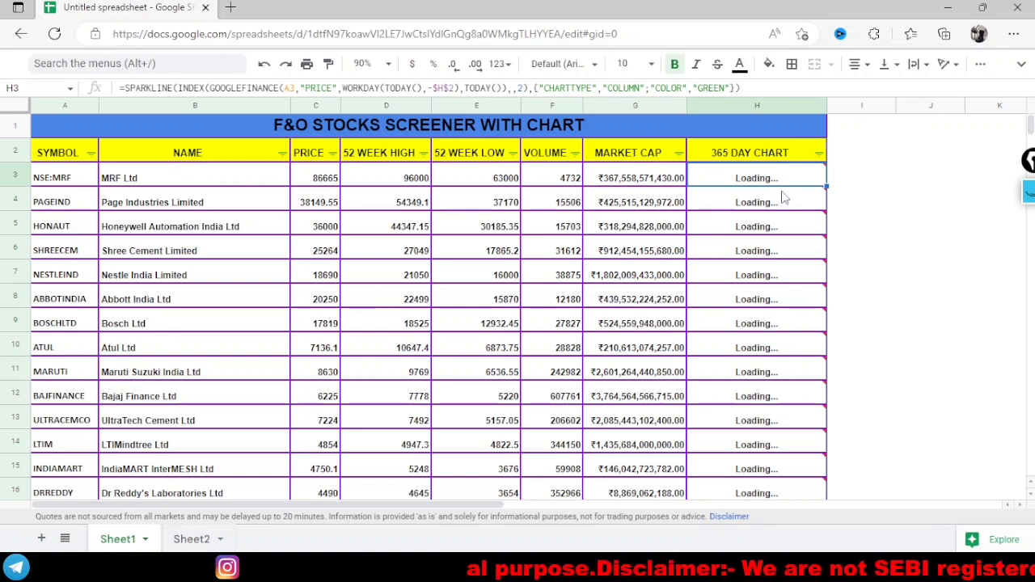
pyautogui.moveTo(783, 197)
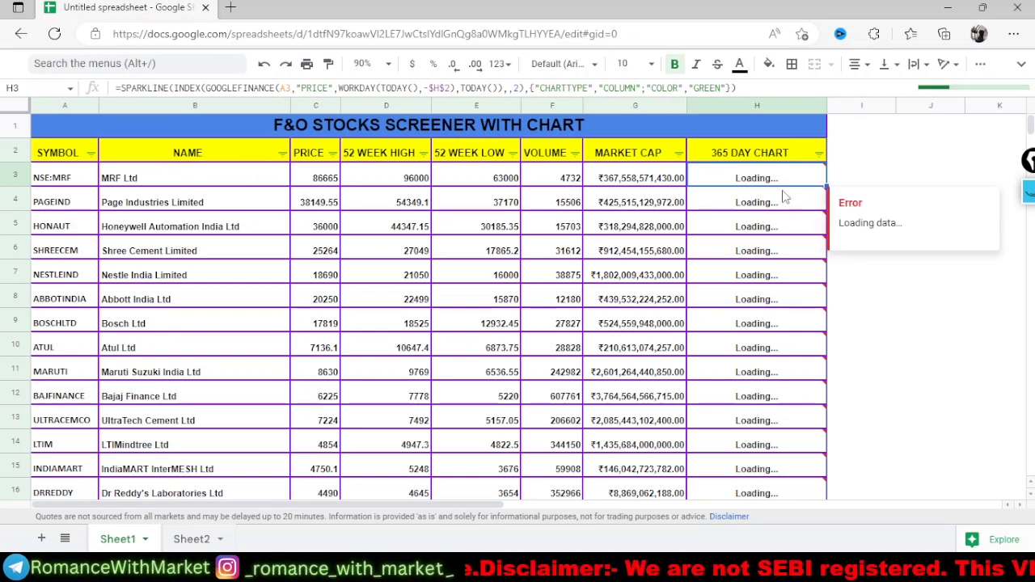
pyautogui.moveTo(938, 93)
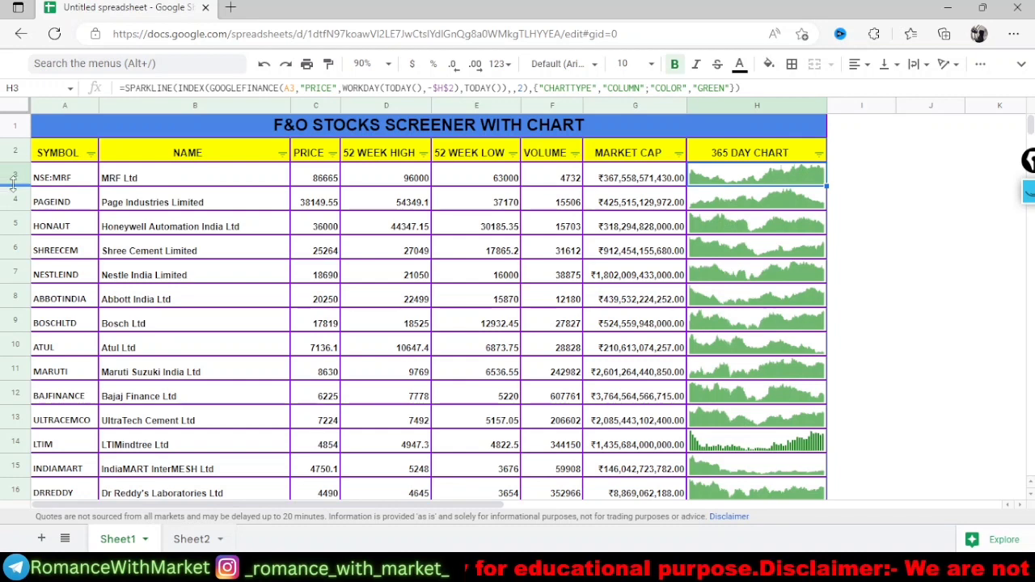
# Select the whole sheet and resize all rows to about 53 px tall
pyautogui.moveTo(13, 185); pyautogui.dragTo(13, 220)
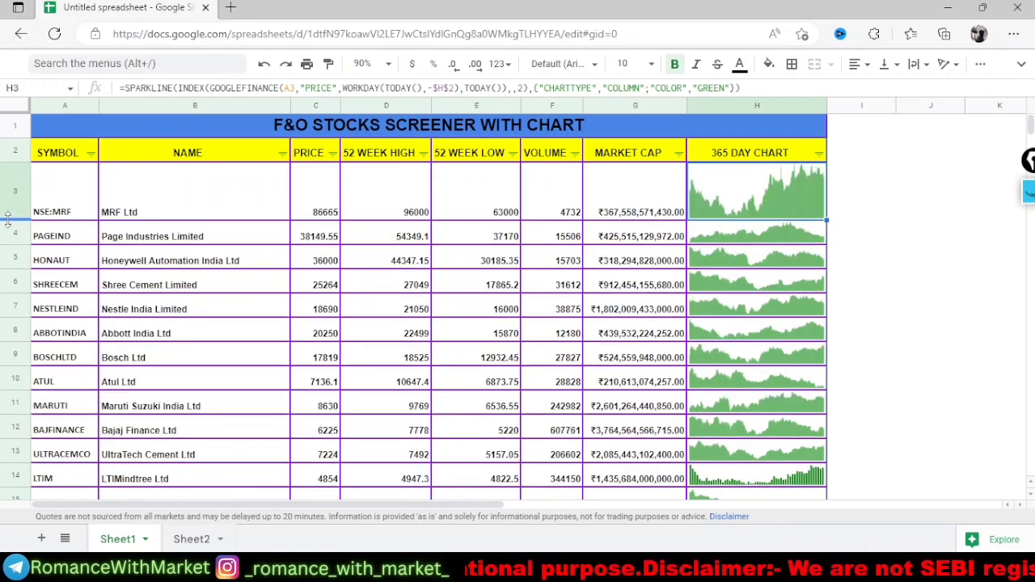
pyautogui.click(18, 105)
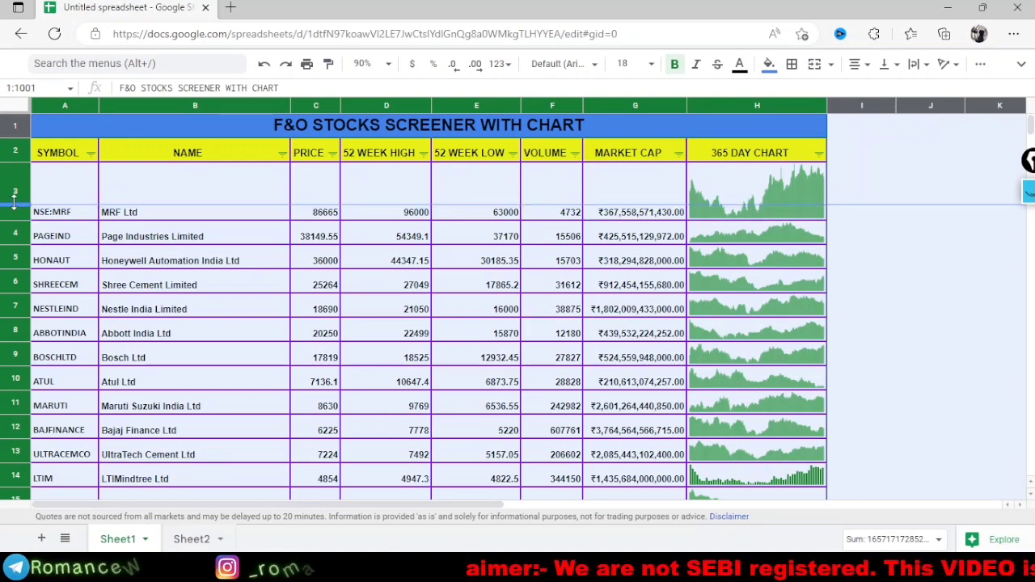
pyautogui.moveTo(10, 217); pyautogui.dragTo(14, 209)
pyautogui.click(983, 307)
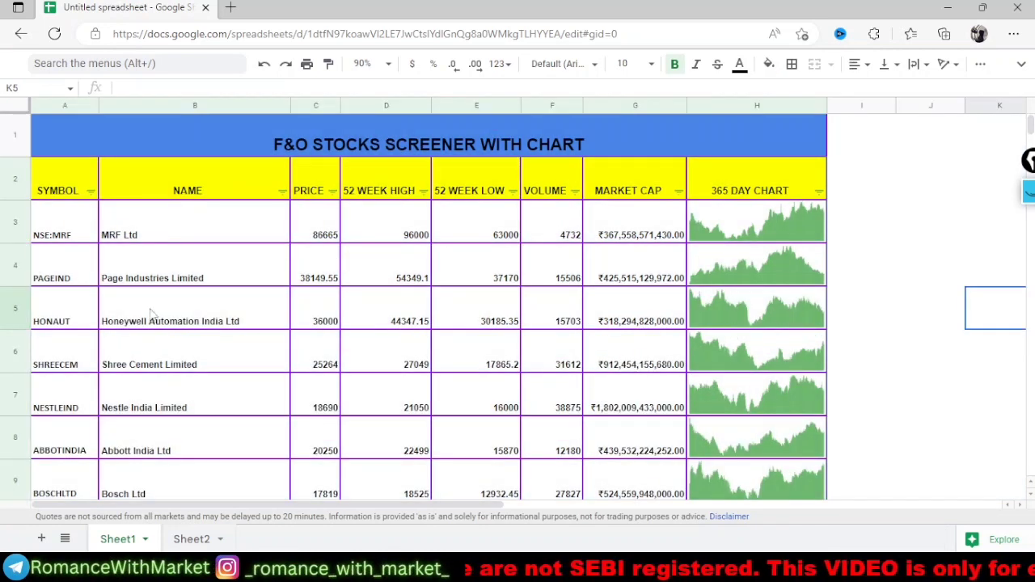